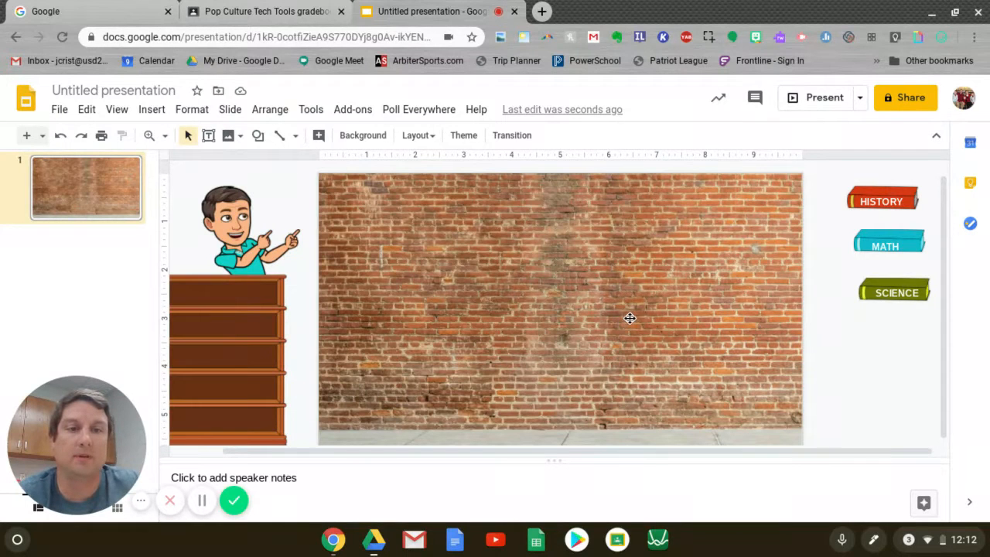
# Align the brick wall image with the slide so that it serves as the full background
pyautogui.moveTo(629, 318)
pyautogui.mouseDown()
pyautogui.moveTo(570, 312)
pyautogui.moveTo(627, 319)
pyautogui.moveTo(614, 319)
pyautogui.mouseUp()
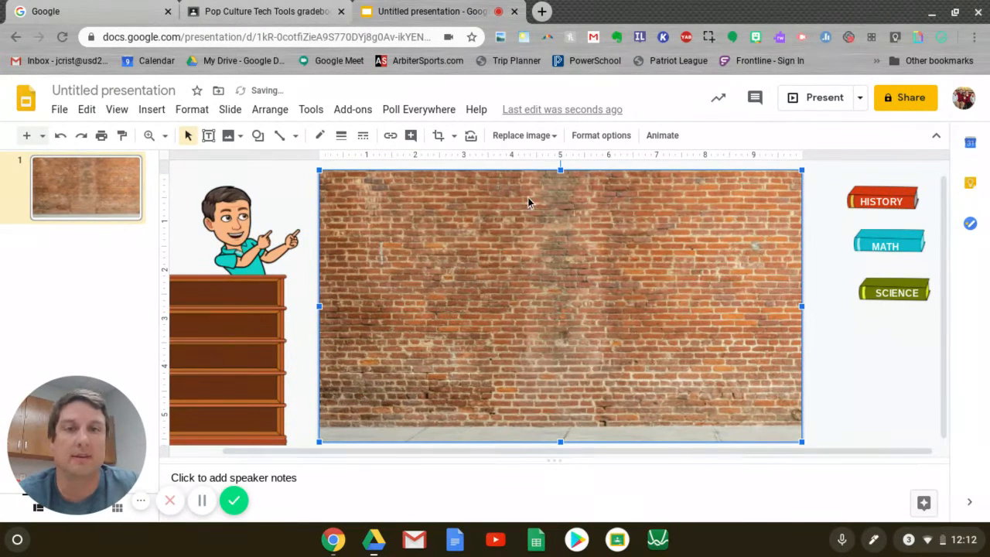
pyautogui.click(855, 395)
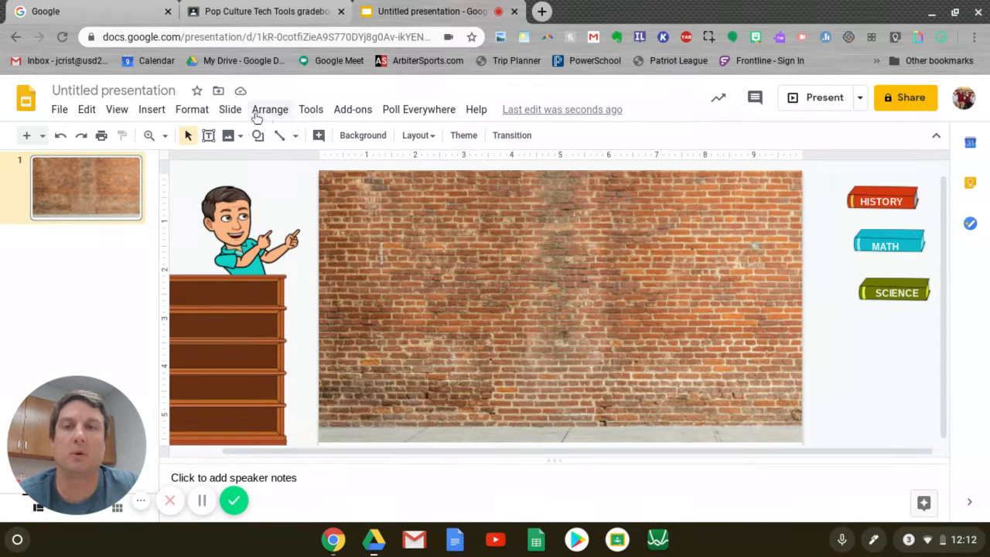
# Search the web for a "whiteboard" image and insert the first one with a frame and marker tray onto the brick wall
pyautogui.click(160, 112)
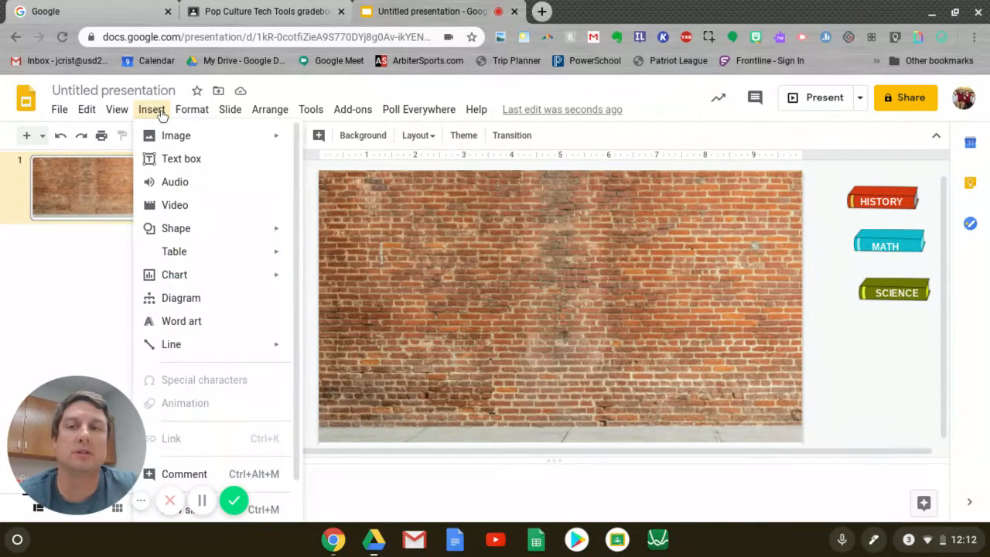
pyautogui.moveTo(163, 137)
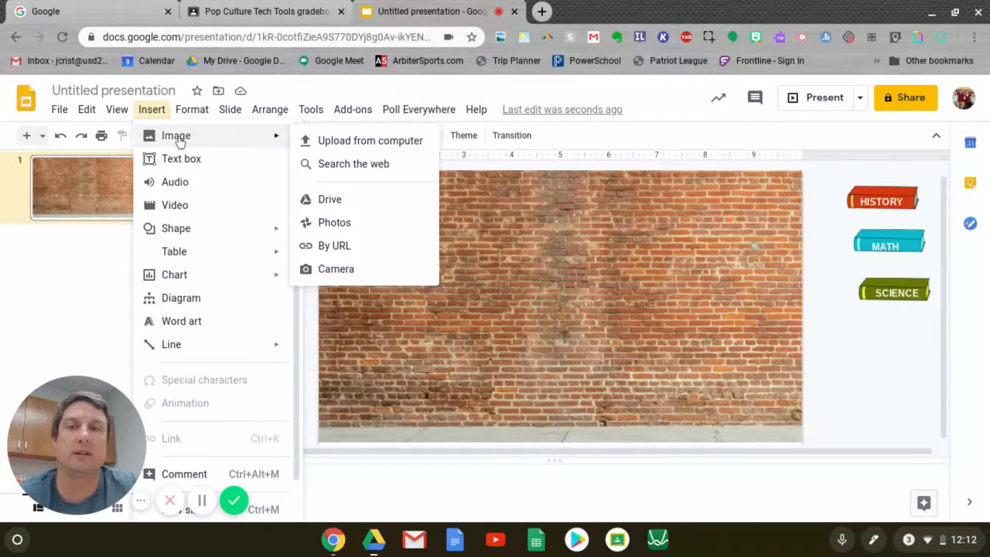
pyautogui.click(347, 164)
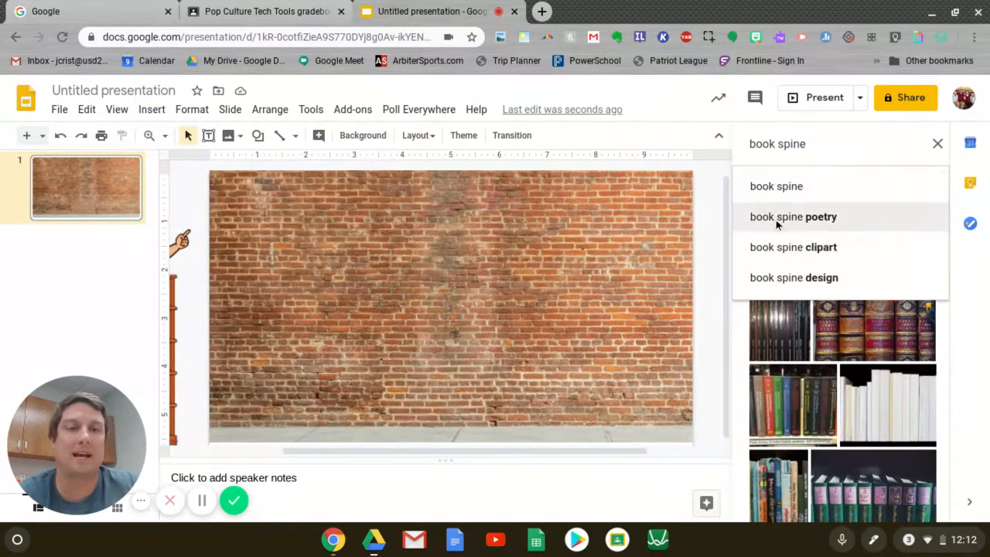
pyautogui.tripleClick(782, 147)
pyautogui.write('whi')
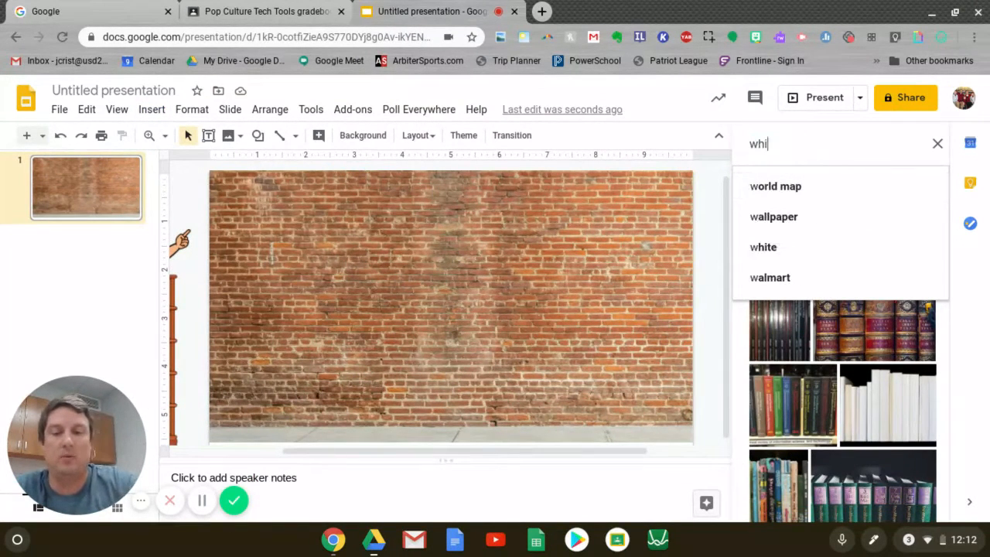
pyautogui.write('teboard')
pyautogui.press('Return')
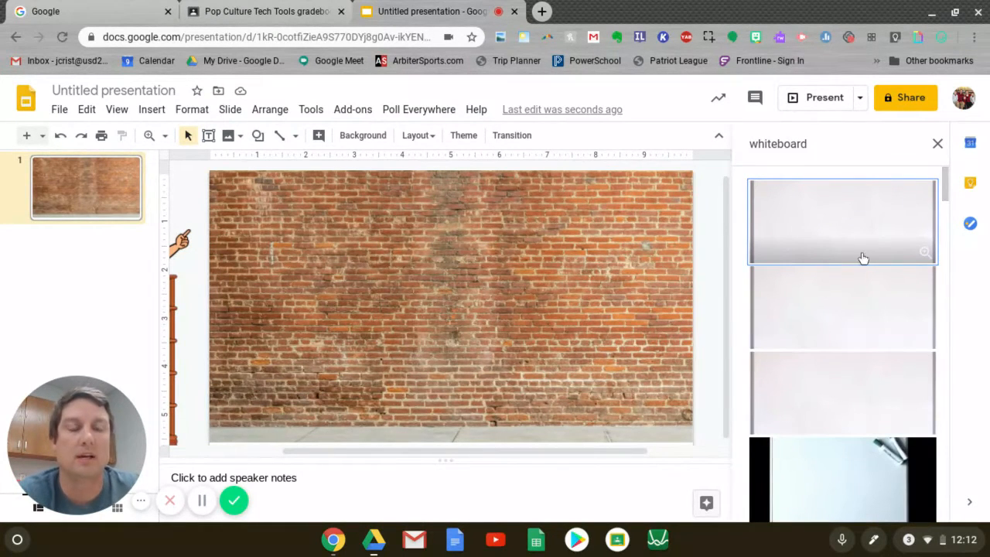
pyautogui.click(843, 231)
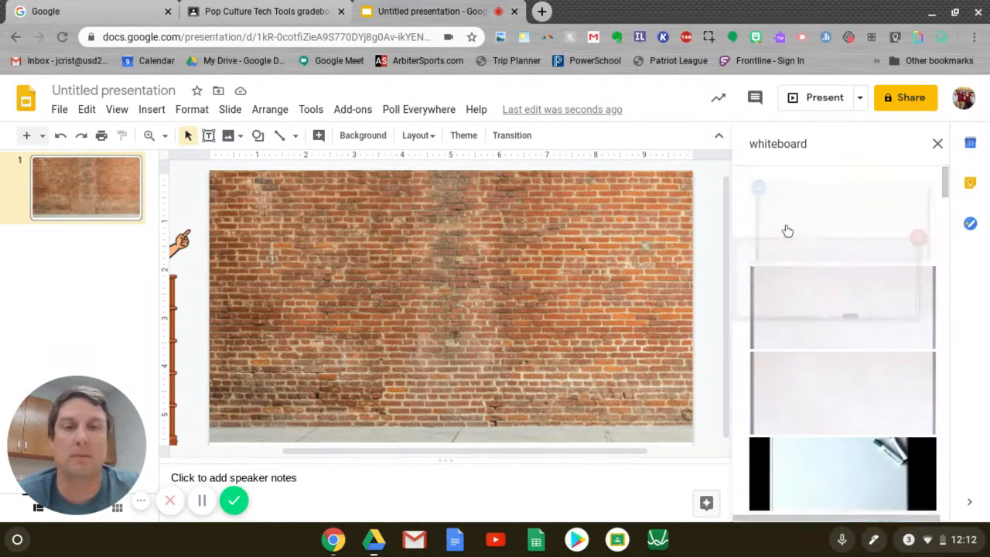
pyautogui.moveTo(787, 231); pyautogui.dragTo(405, 296)
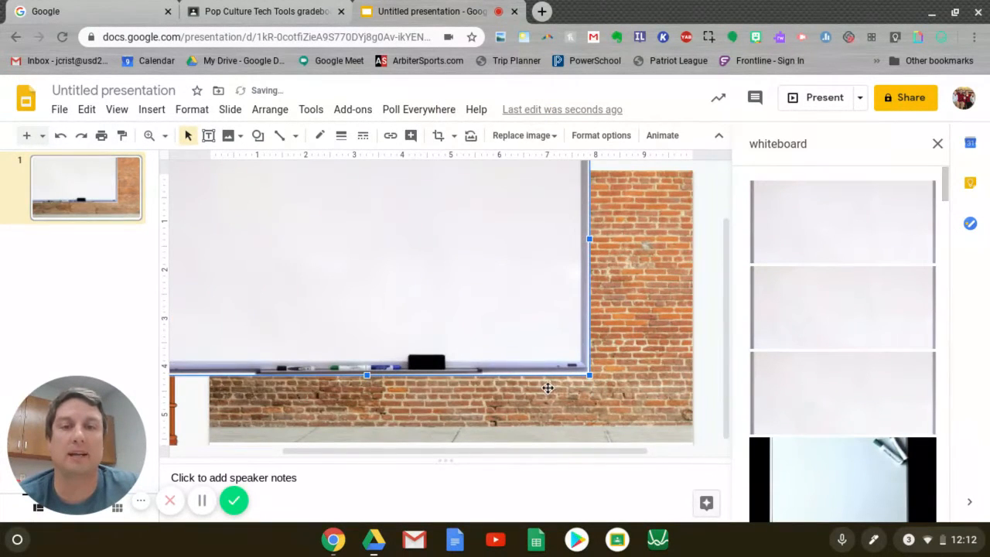
# Shrink the whiteboard to about 5.5 inches wide, place it on the upper part of the wall left of centre, and close the image search
pyautogui.moveTo(589, 375); pyautogui.dragTo(523, 347)
pyautogui.moveTo(577, 384); pyautogui.dragTo(527, 344)
pyautogui.moveTo(468, 310); pyautogui.dragTo(469, 316)
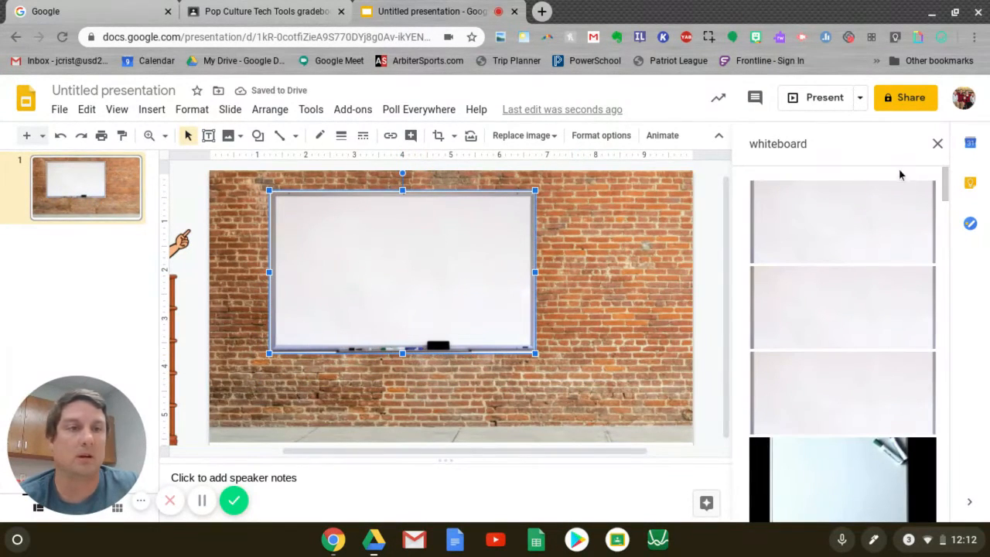
pyautogui.click(938, 143)
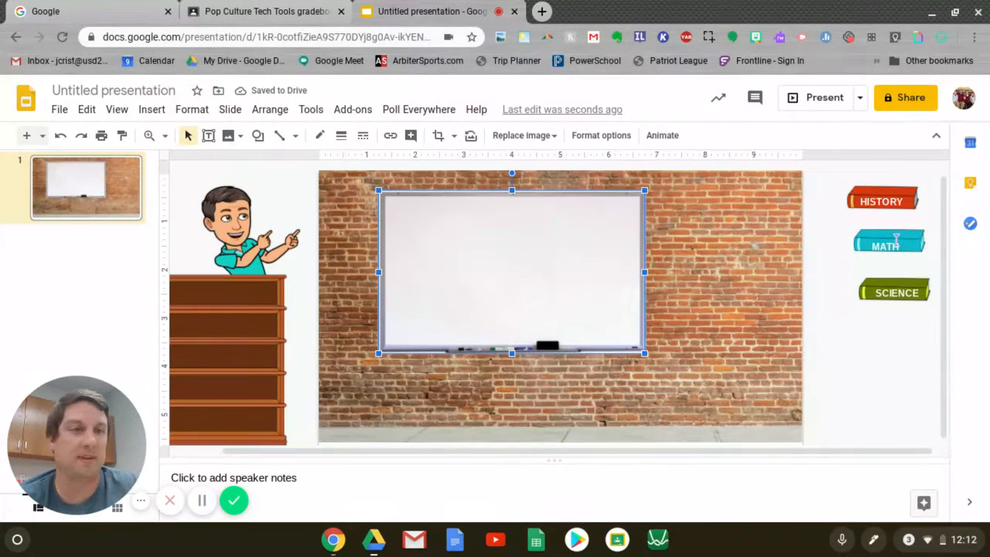
# Move the empty bookshelf onto the slide so it stands on the floor at the right end of the brick wall
pyautogui.moveTo(224, 334); pyautogui.dragTo(713, 332)
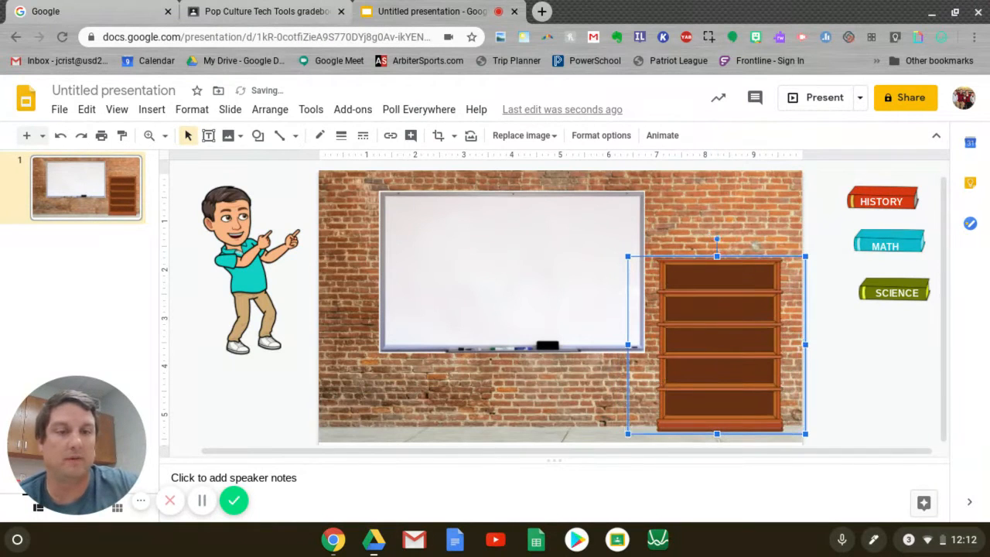
pyautogui.press('Right')
pyautogui.press('Right')
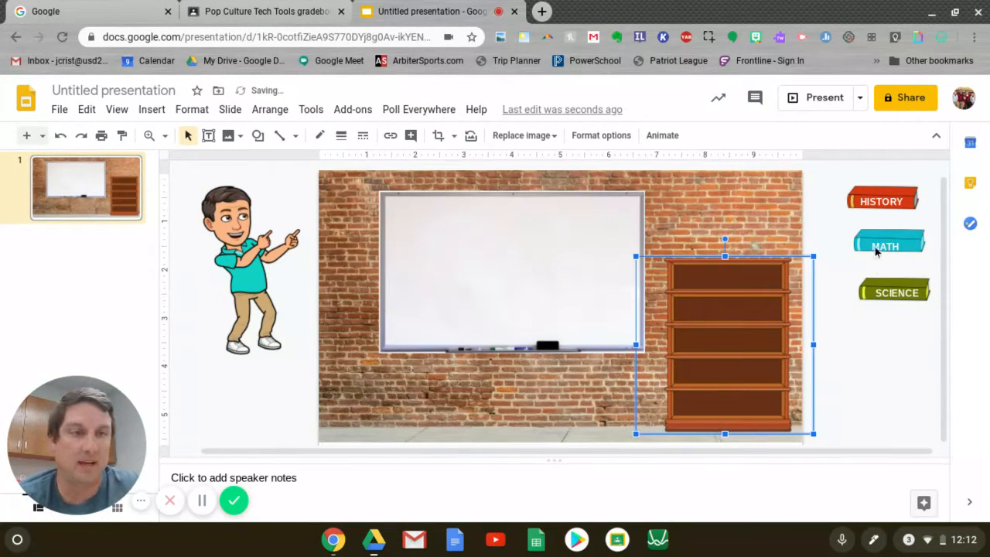
pyautogui.click(720, 228)
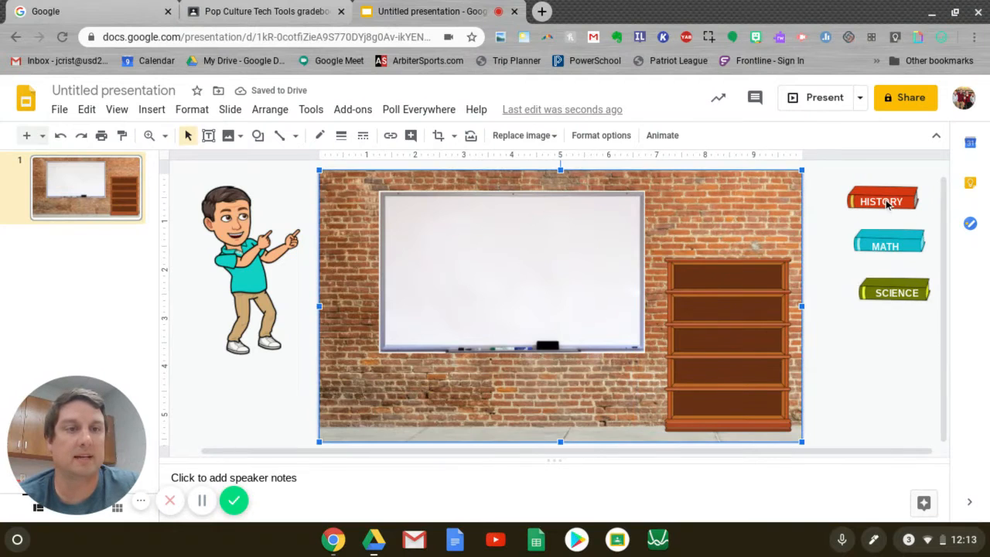
# Place the red History book on the bookshelf's top shelf and the blue Math book on the second shelf
pyautogui.moveTo(887, 195); pyautogui.dragTo(737, 276)
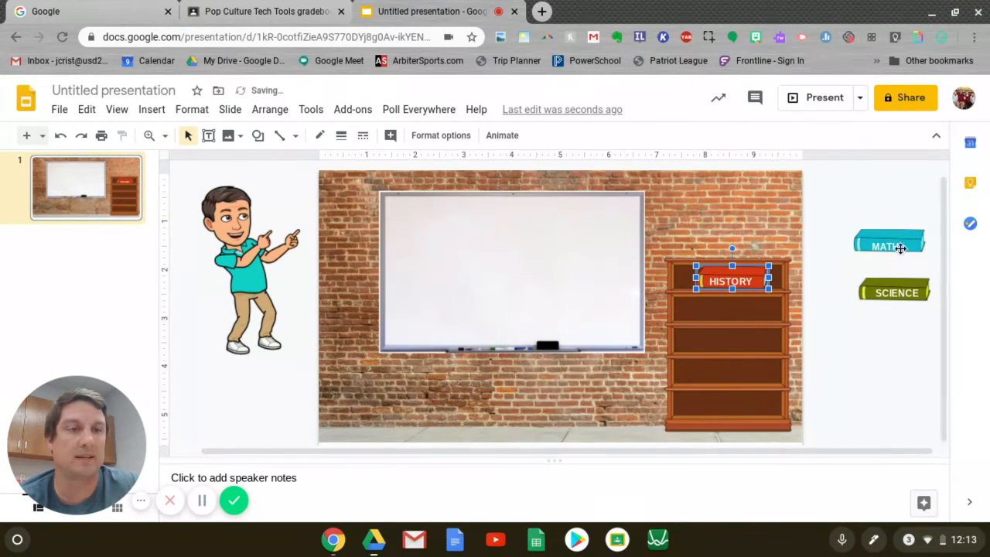
pyautogui.moveTo(889, 245); pyautogui.dragTo(747, 314)
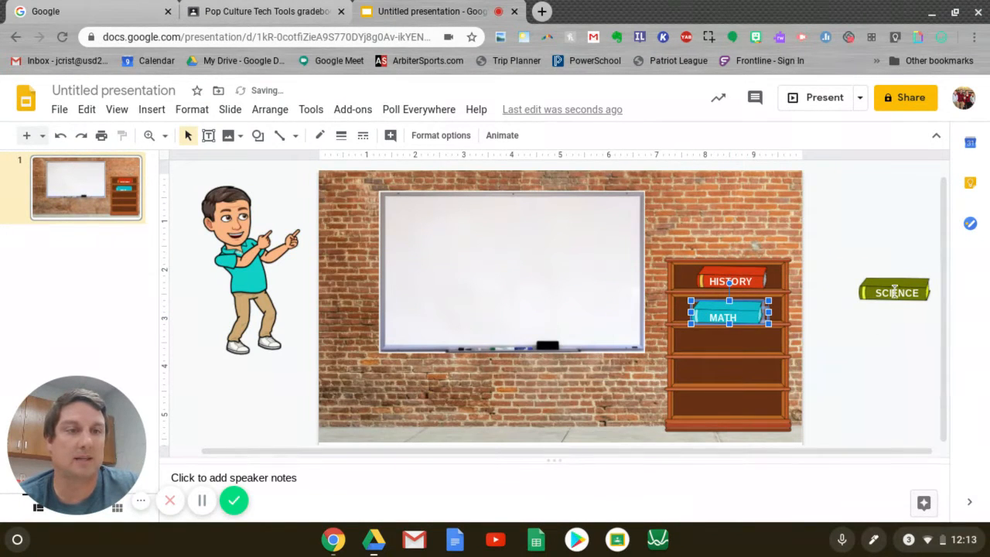
# Move the green Science book together with its text label onto the bookshelf's third shelf, below the Math book
pyautogui.moveTo(878, 288); pyautogui.dragTo(731, 340)
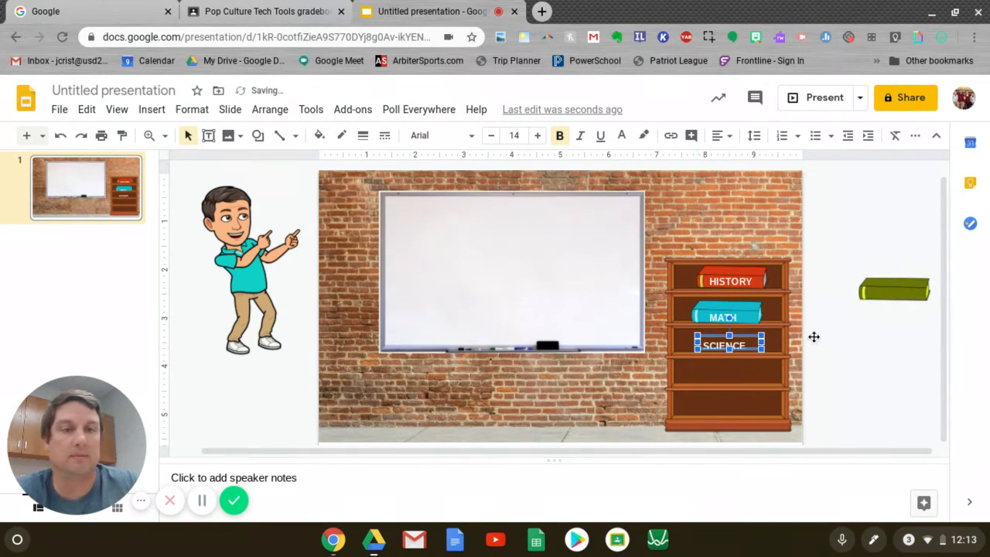
pyautogui.hotkey('ctrl', 'z')
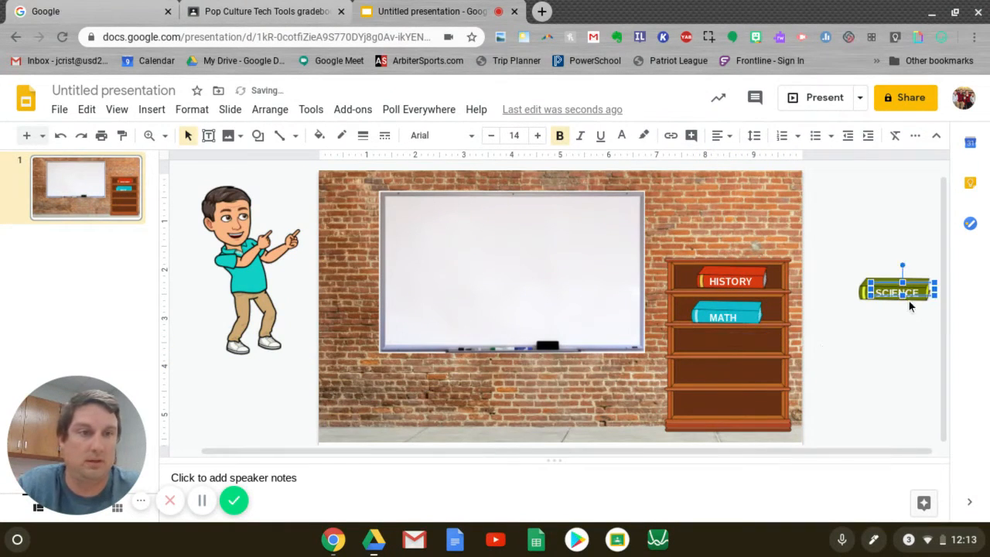
pyautogui.click(844, 260)
pyautogui.moveTo(847, 260); pyautogui.dragTo(941, 334)
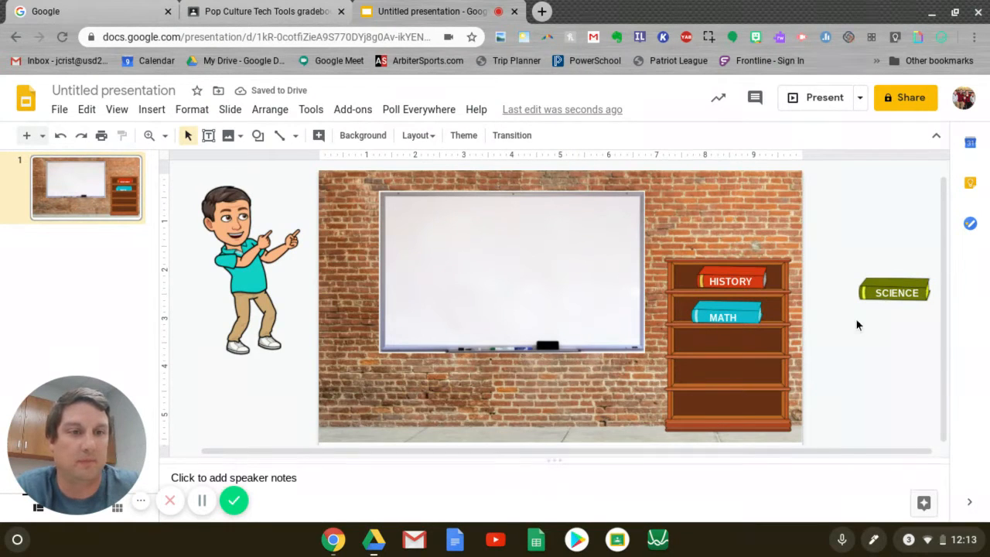
pyautogui.moveTo(857, 320); pyautogui.dragTo(935, 259)
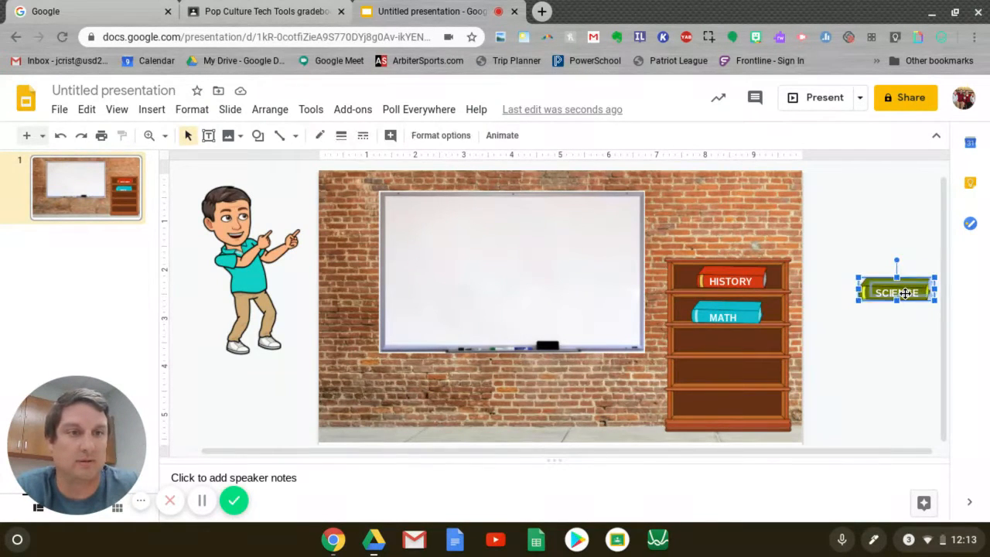
pyautogui.rightClick(906, 293)
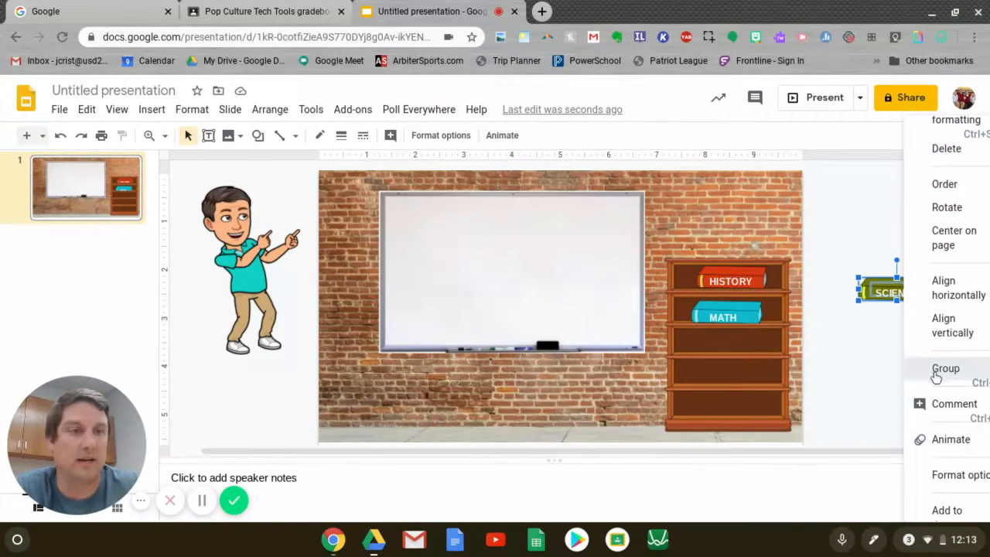
pyautogui.click(892, 305)
pyautogui.moveTo(895, 289); pyautogui.dragTo(724, 345)
pyautogui.press('Right')
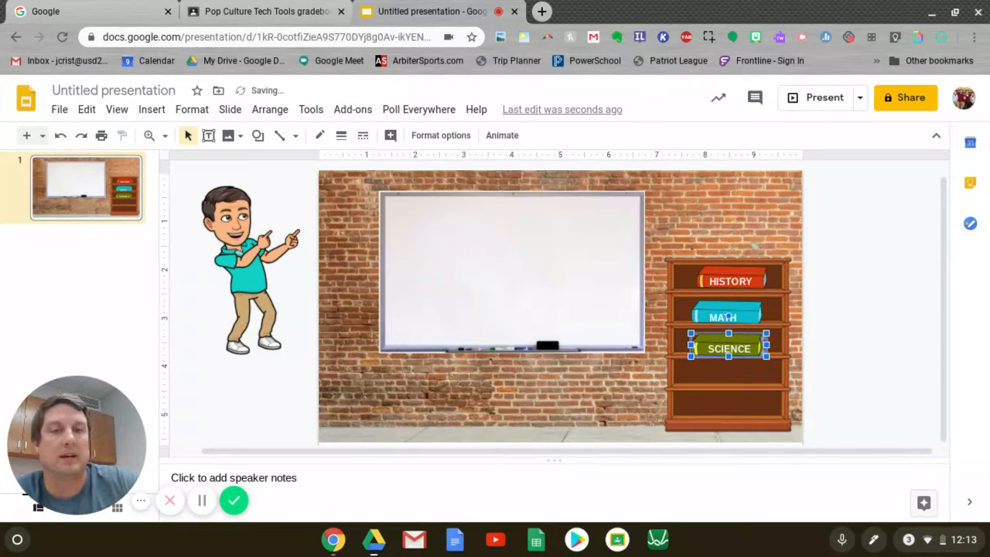
pyautogui.press('Up')
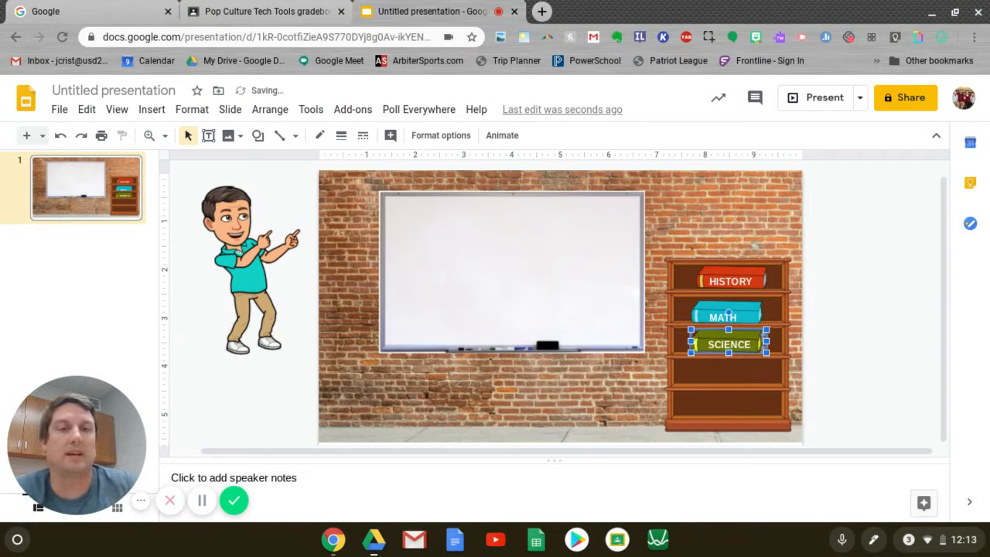
# Nudge the History book slightly left to line it up with the books below it
pyautogui.click(756, 276)
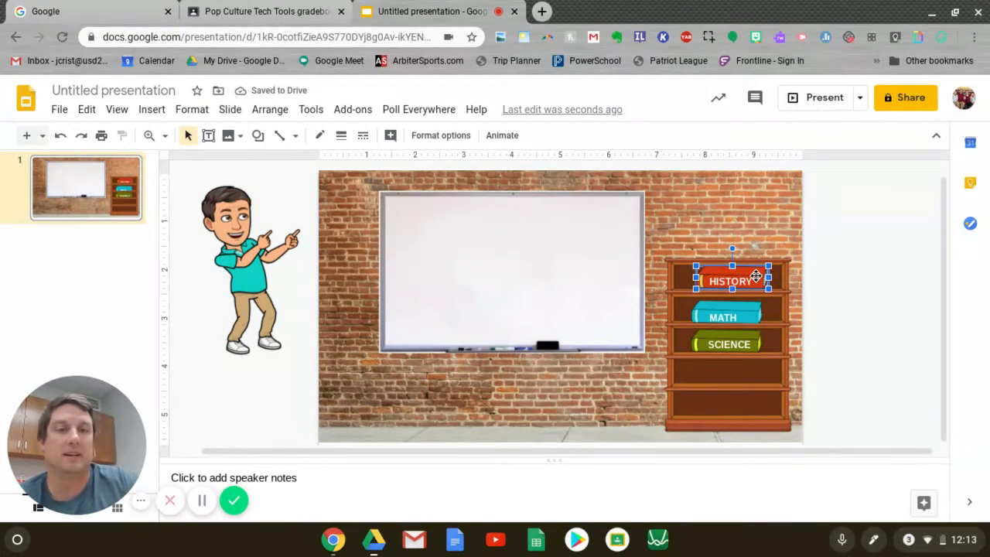
pyautogui.press('Left')
pyautogui.click(843, 280)
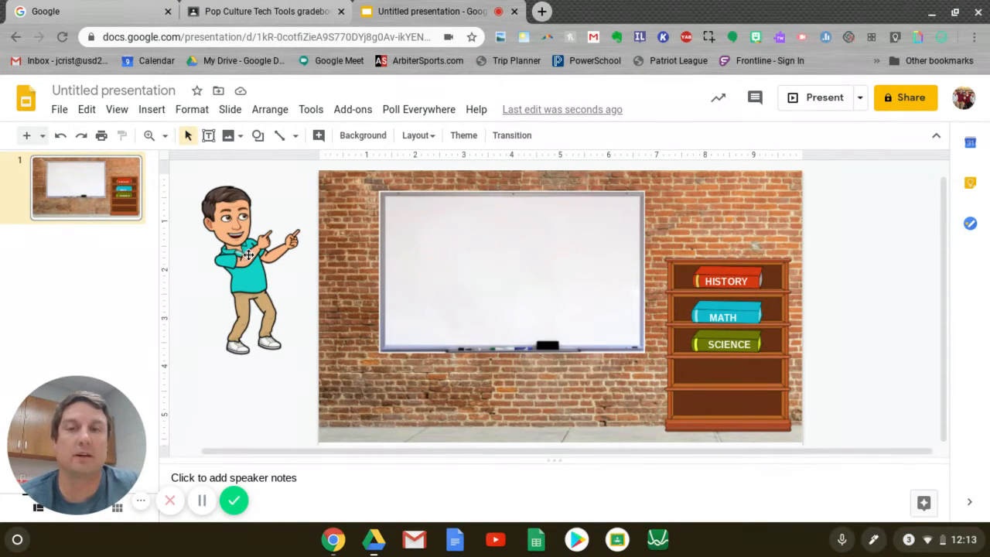
# Move the pointing cartoon teacher onto the slide, standing on the floor at the whiteboard's left edge
pyautogui.moveTo(245, 257); pyautogui.dragTo(404, 348)
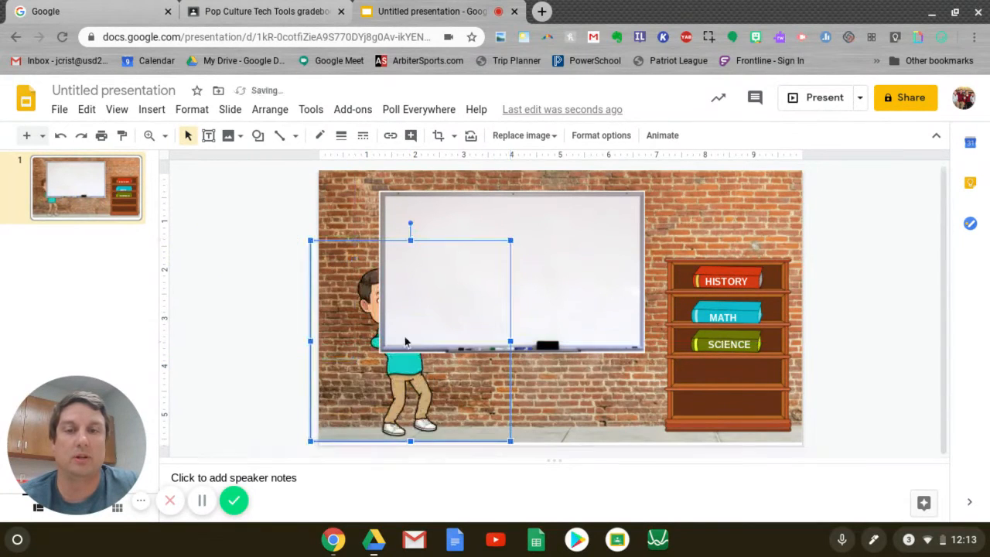
pyautogui.press('Left')
pyautogui.press('Left')
pyautogui.press('Left')
pyautogui.press('Left')
pyautogui.press('Left')
pyautogui.press('Left')
pyautogui.press('Left')
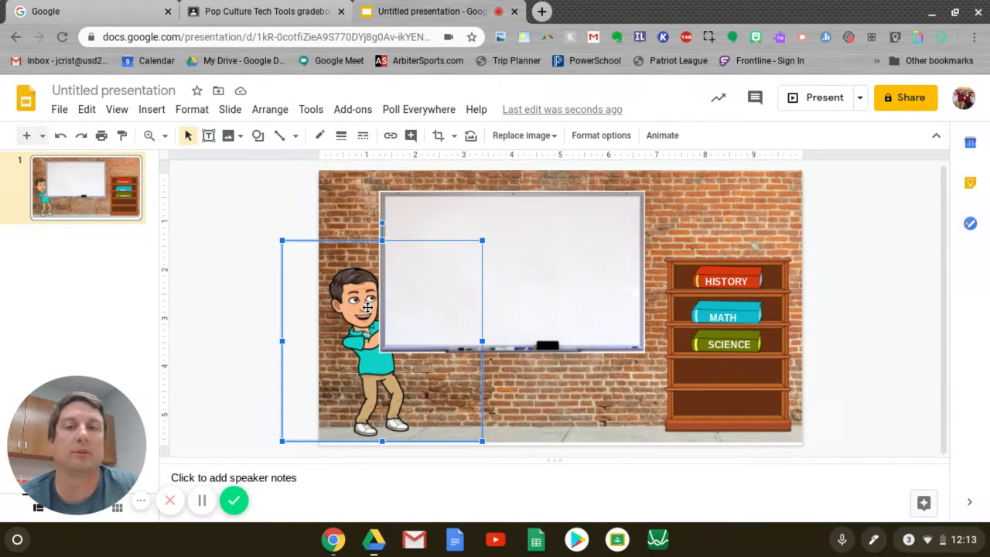
# Bring the cartoon teacher to the front so he stands before the whiteboard
pyautogui.rightClick(368, 308)
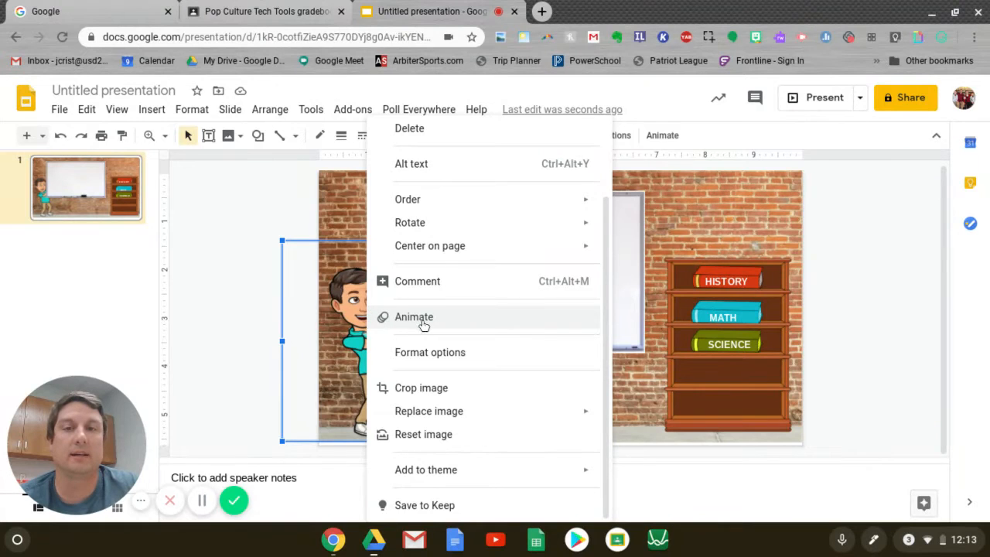
pyautogui.moveTo(494, 205)
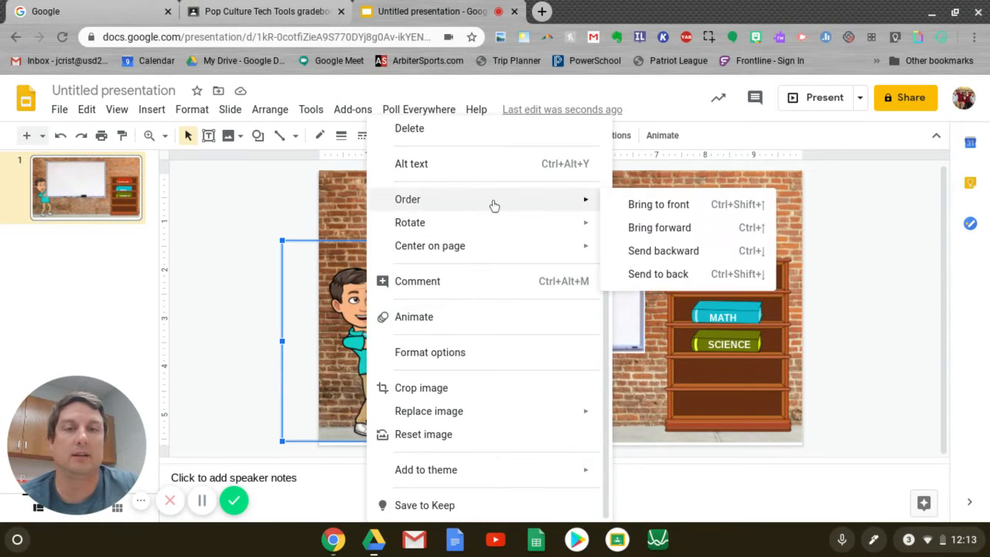
pyautogui.click(652, 207)
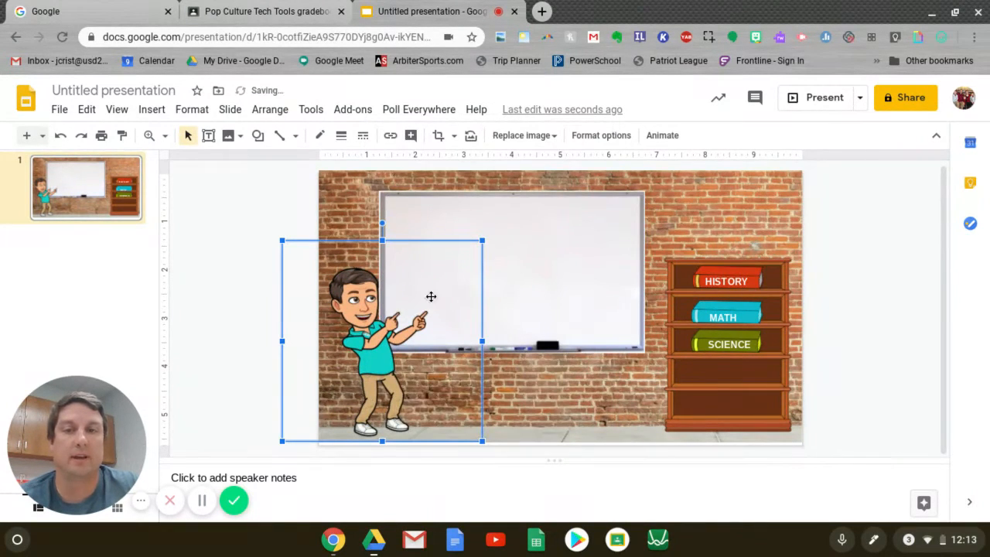
pyautogui.click(864, 252)
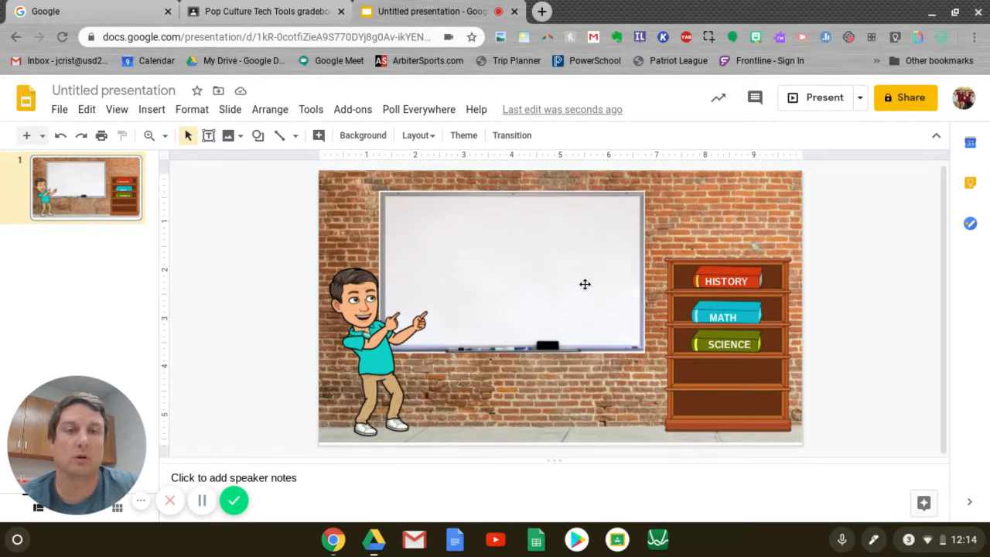
pyautogui.click(707, 274)
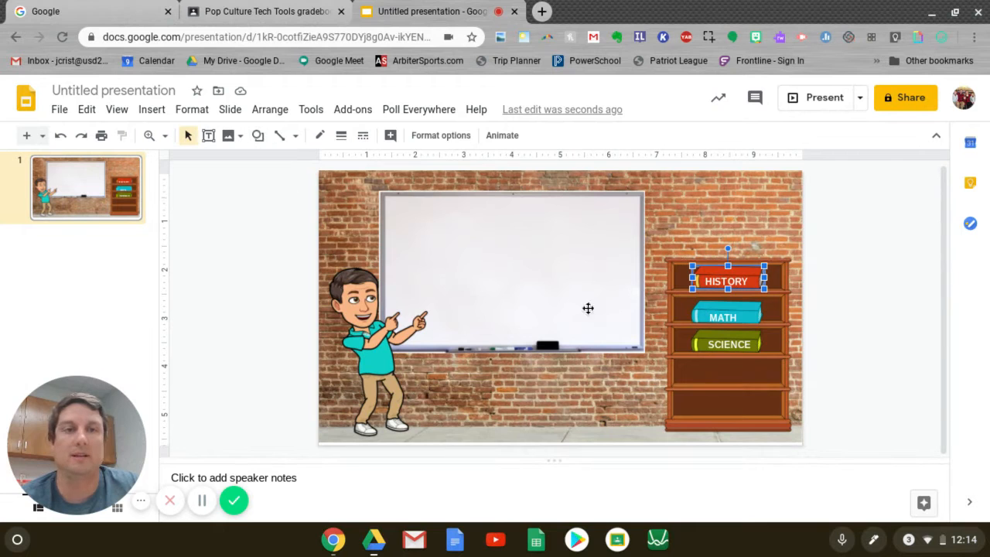
pyautogui.rightClick(715, 274)
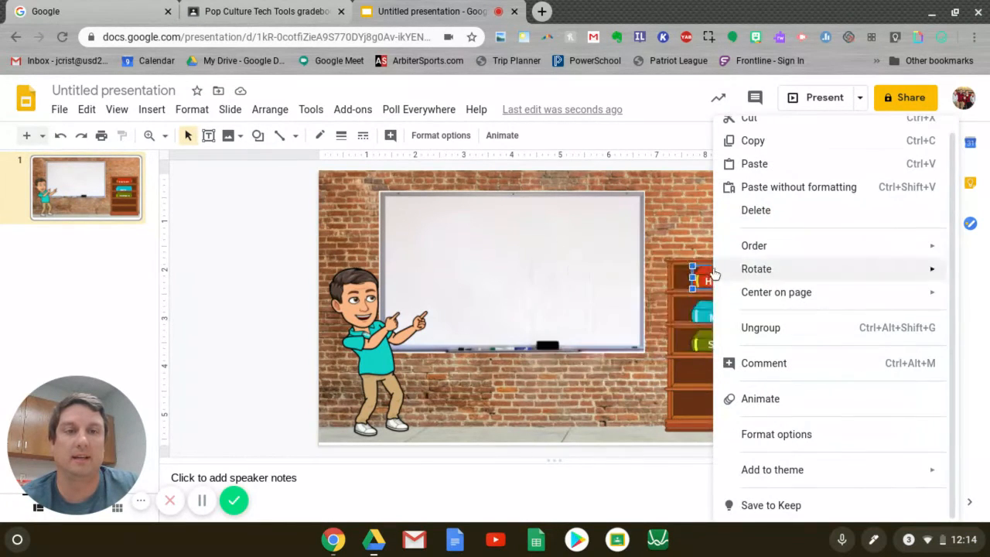
pyautogui.moveTo(717, 272)
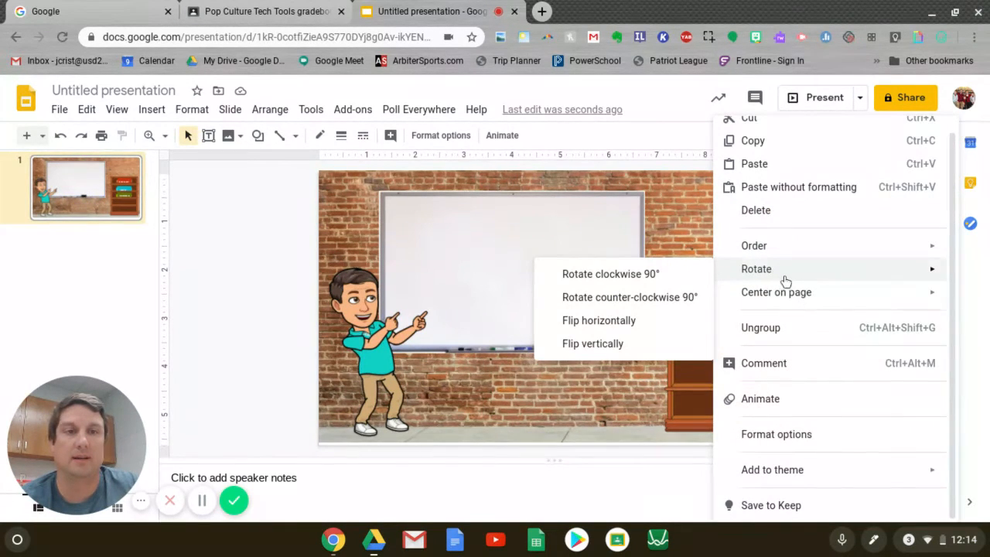
pyautogui.click(560, 403)
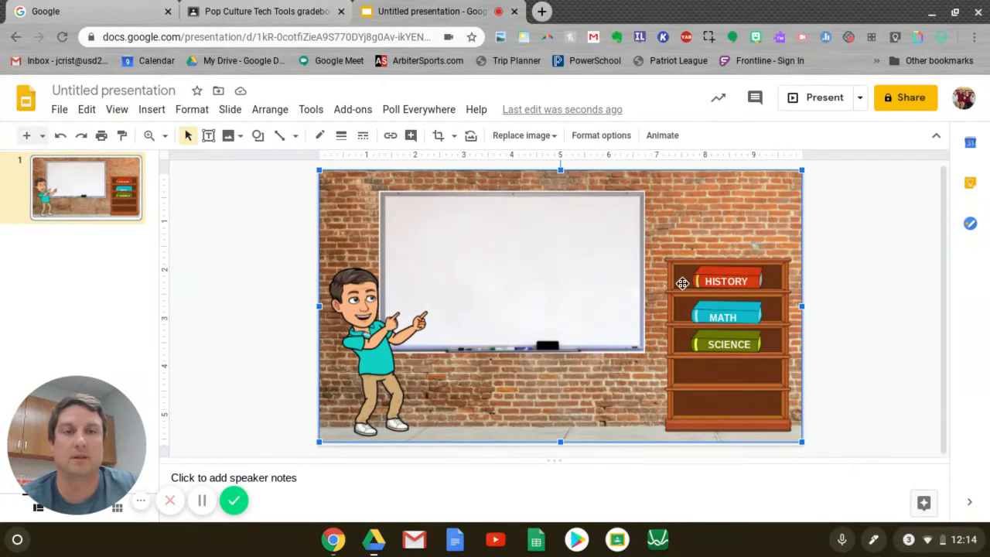
pyautogui.click(719, 311)
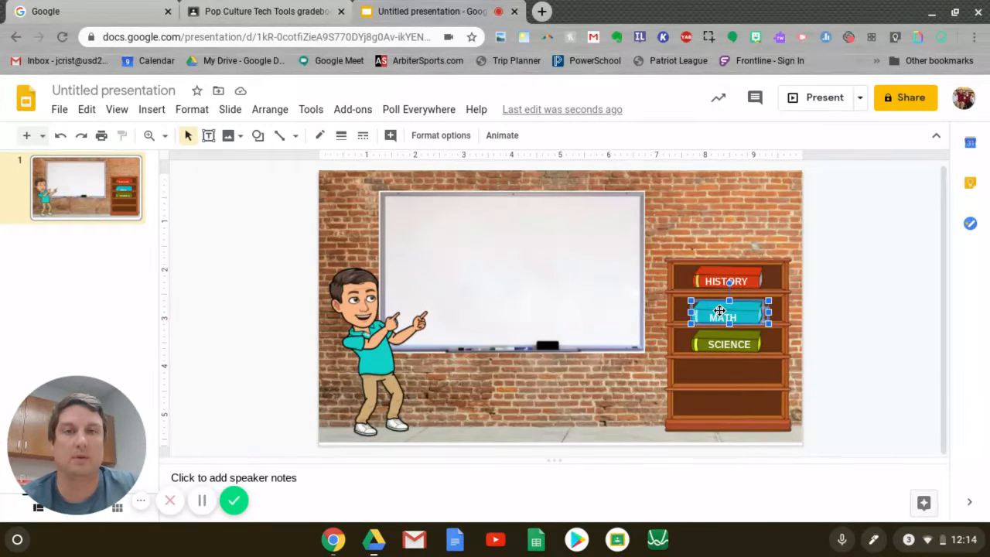
pyautogui.click(153, 110)
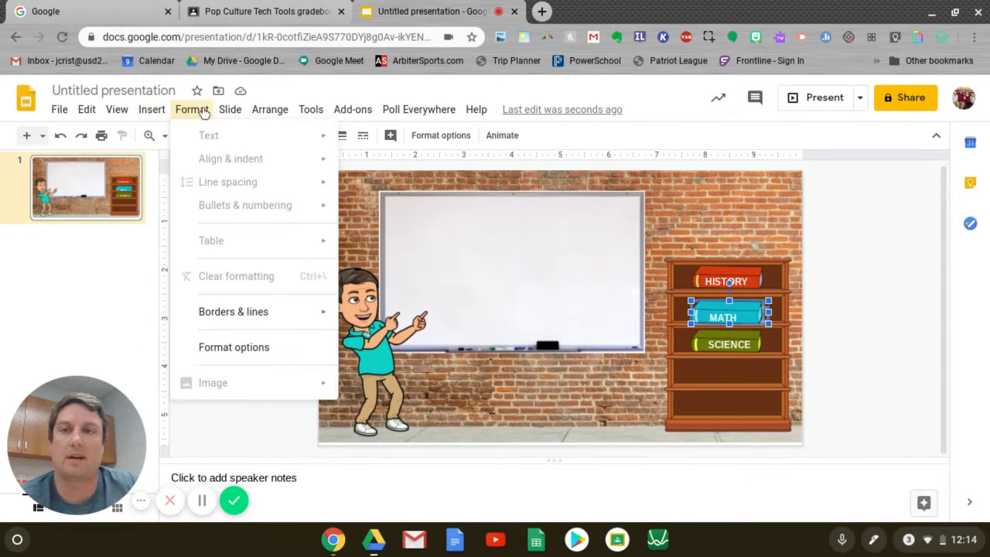
pyautogui.click(709, 197)
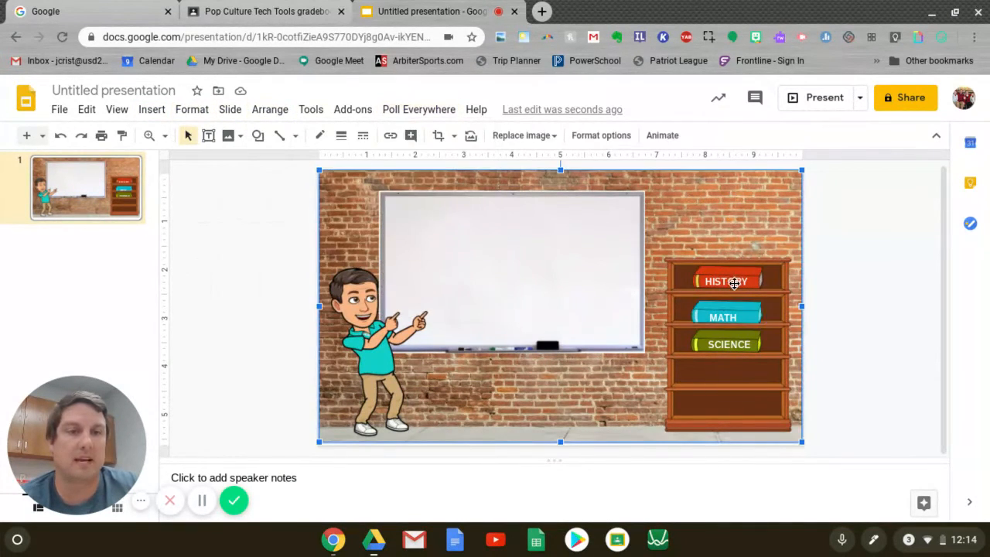
# Start a link on the History book's text label and search for "national geo" as its target
pyautogui.click(718, 280)
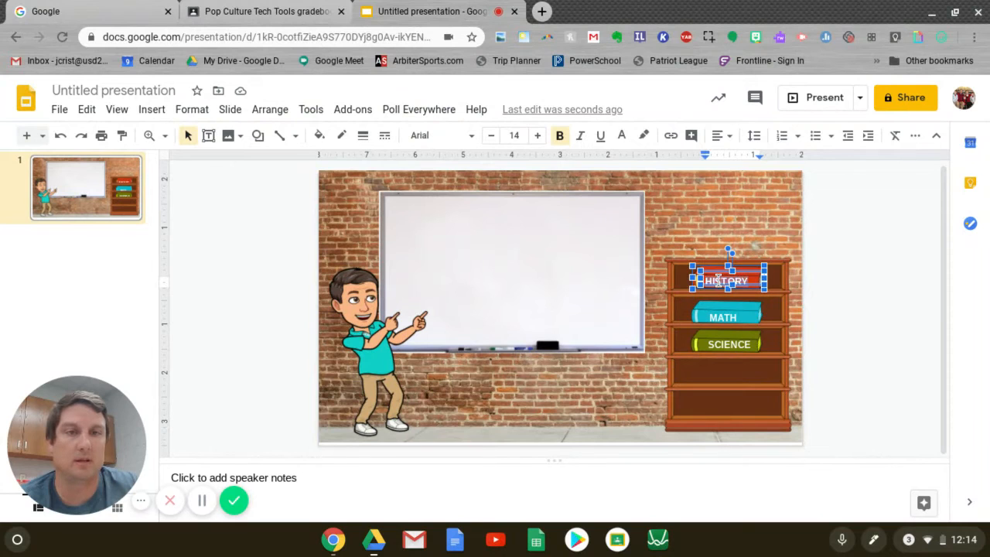
pyautogui.click(741, 285)
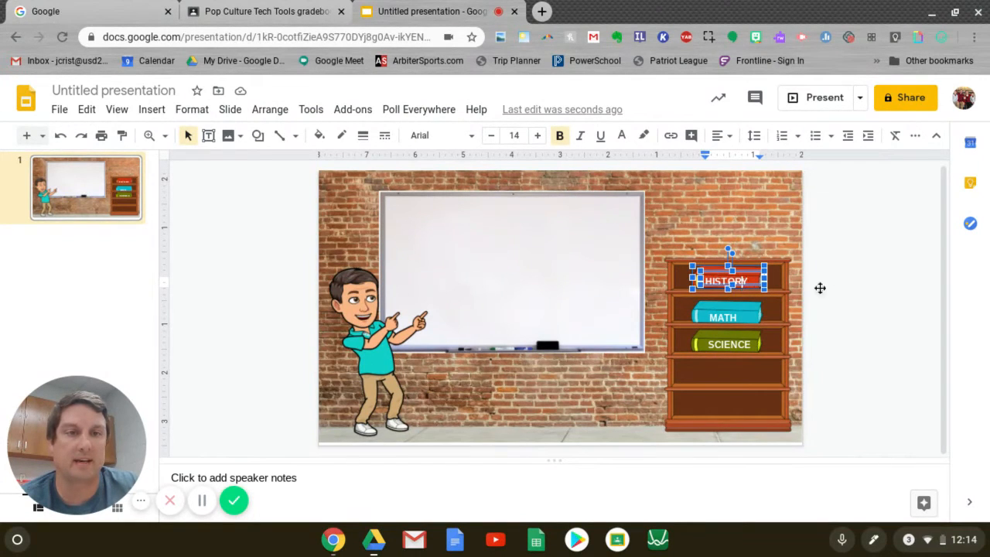
pyautogui.click(671, 136)
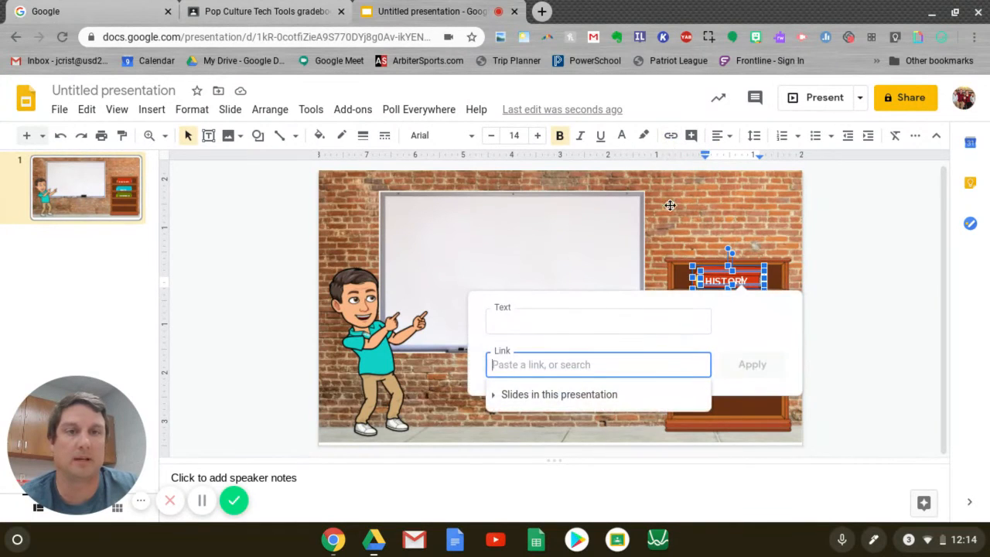
pyautogui.write('natio')
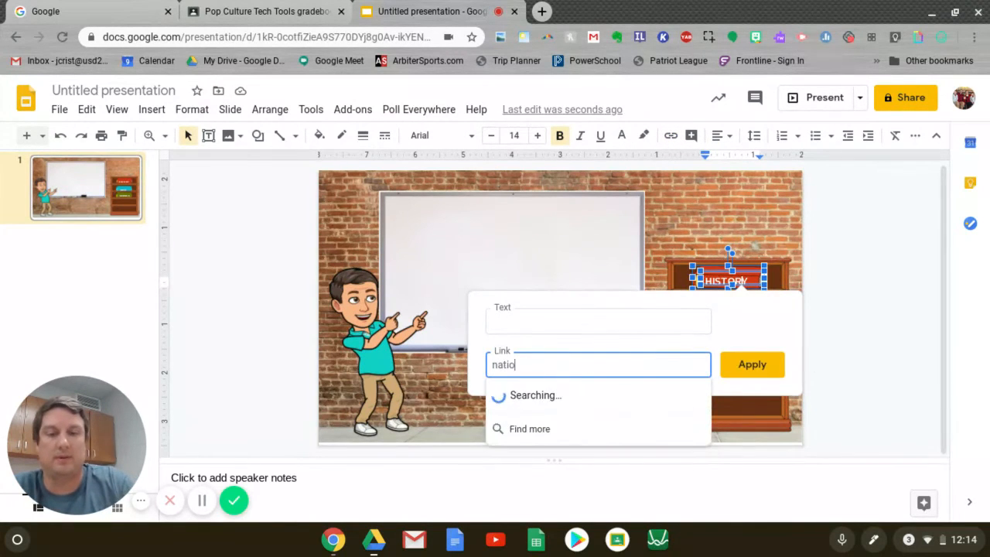
pyautogui.write('nal geo')
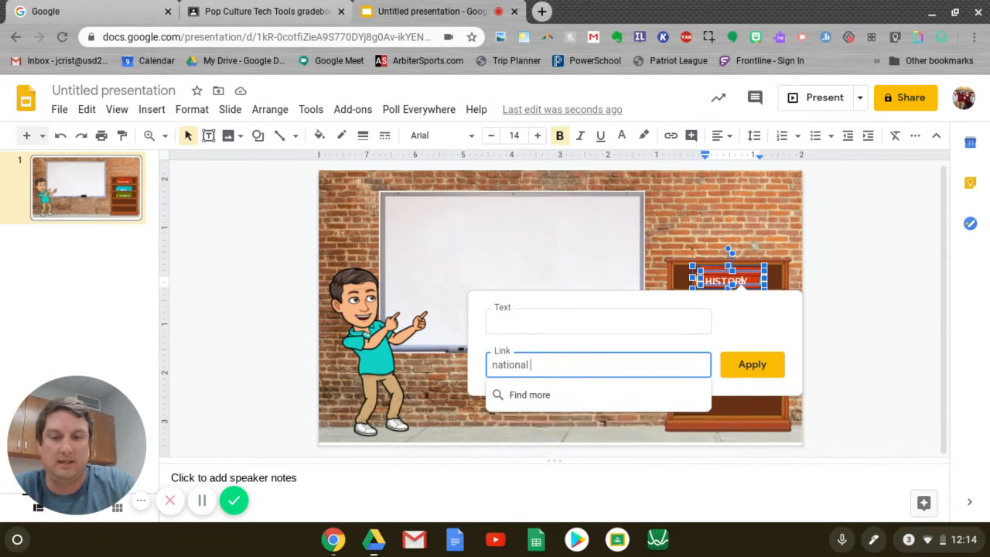